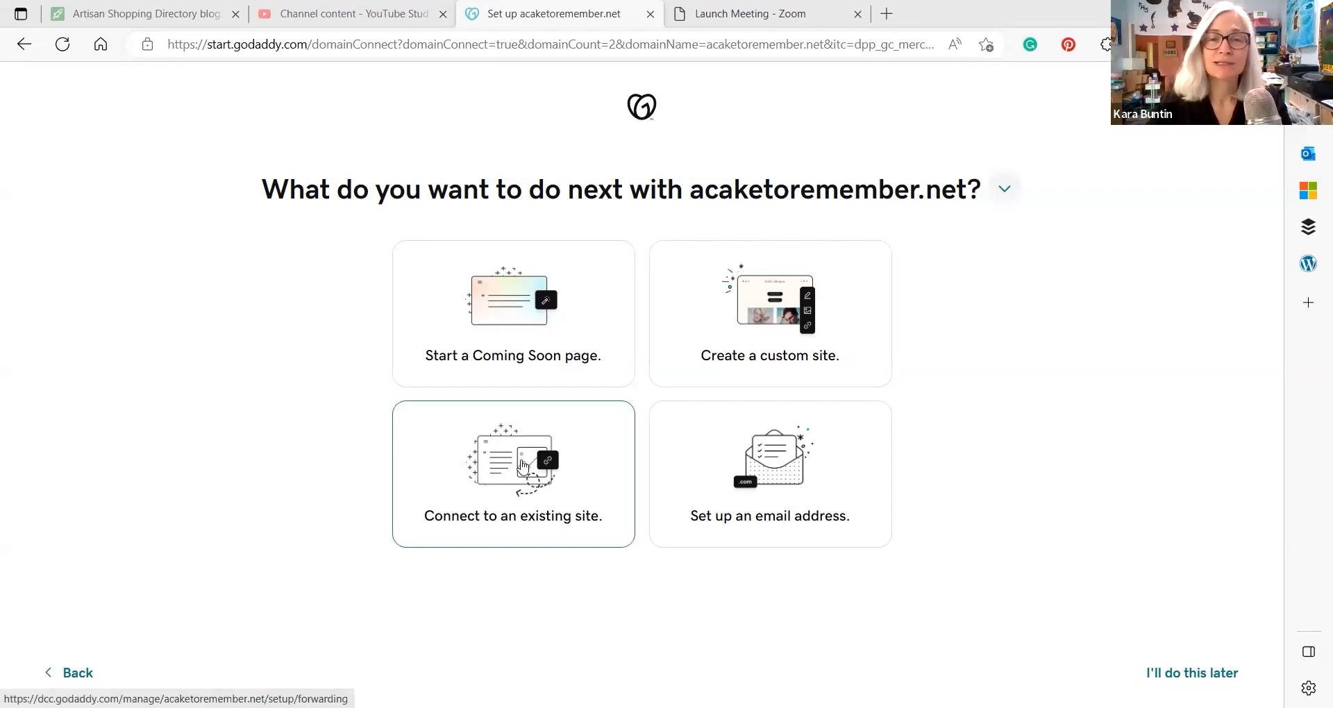
# Choose to connect acaketoremember.net to an existing site and pick Etsy as the forwarding destination.
pyautogui.click(510, 471)
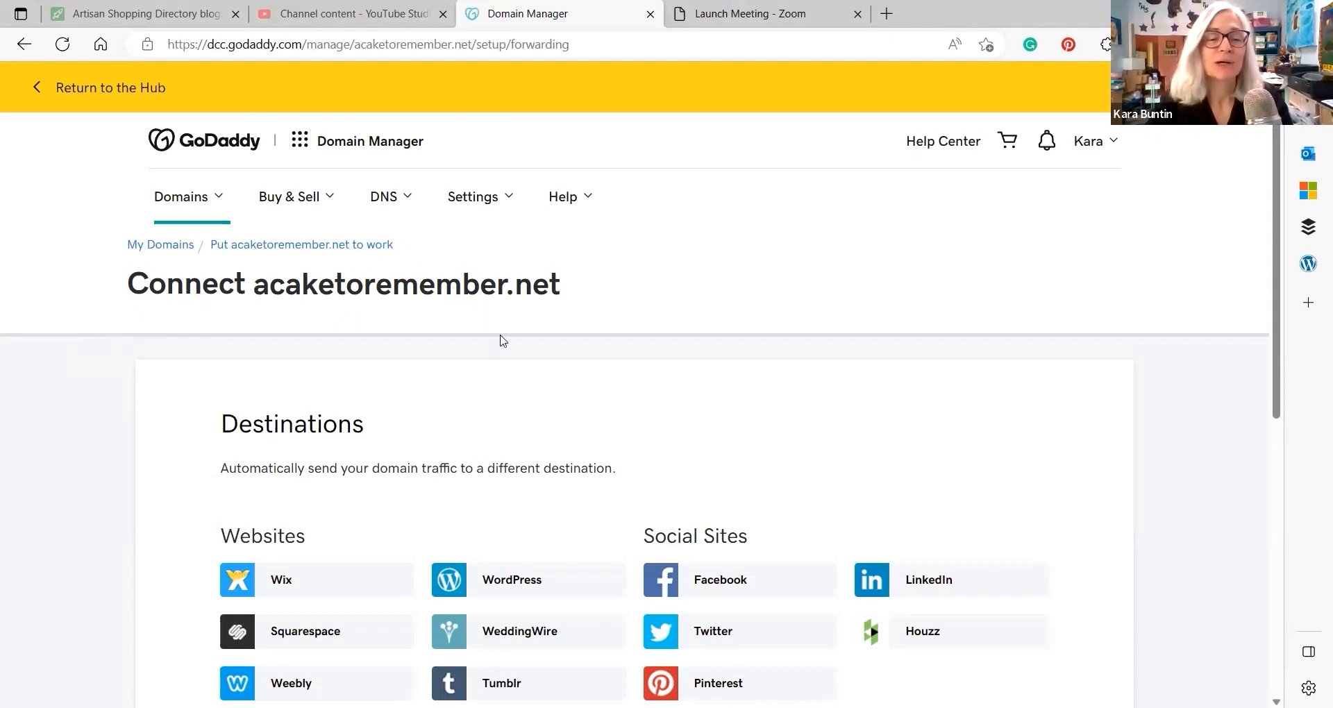
pyautogui.scroll(-3, 503, 341)
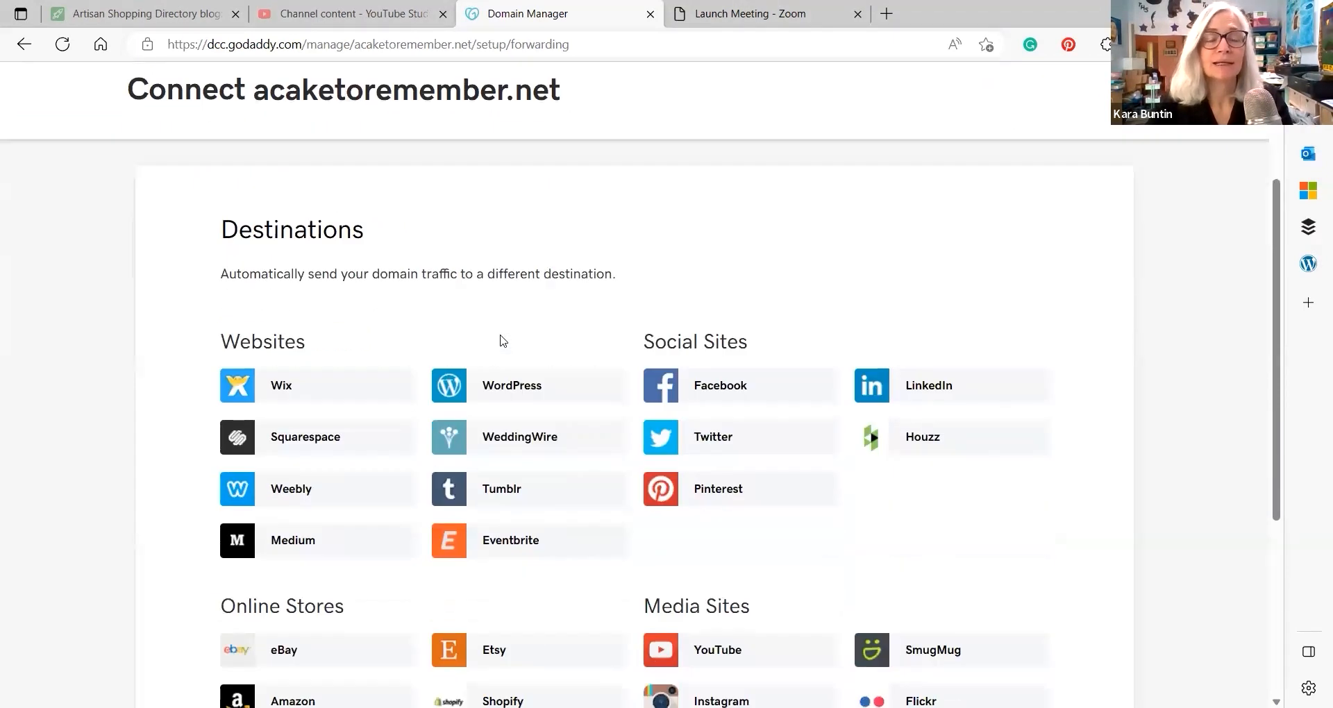
pyautogui.scroll(-3, 503, 340)
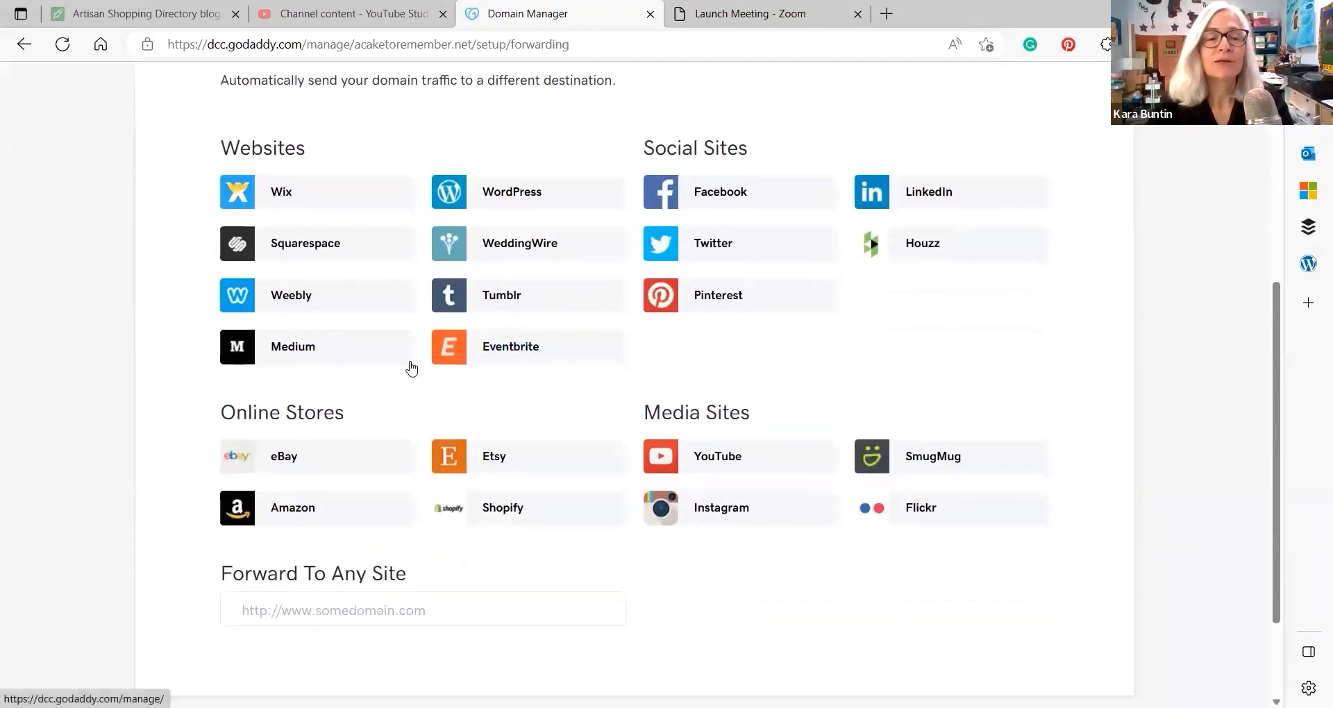
pyautogui.click(488, 461)
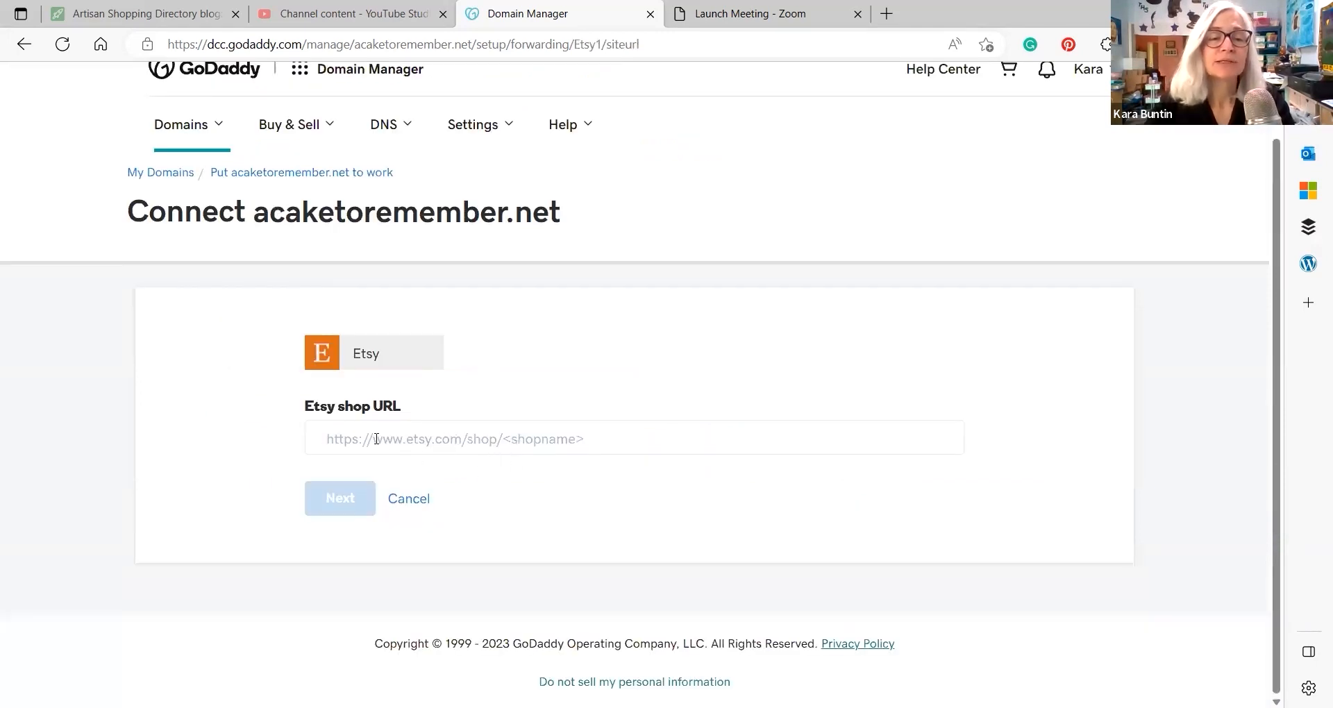
pyautogui.click(329, 434)
pyautogui.write('h')
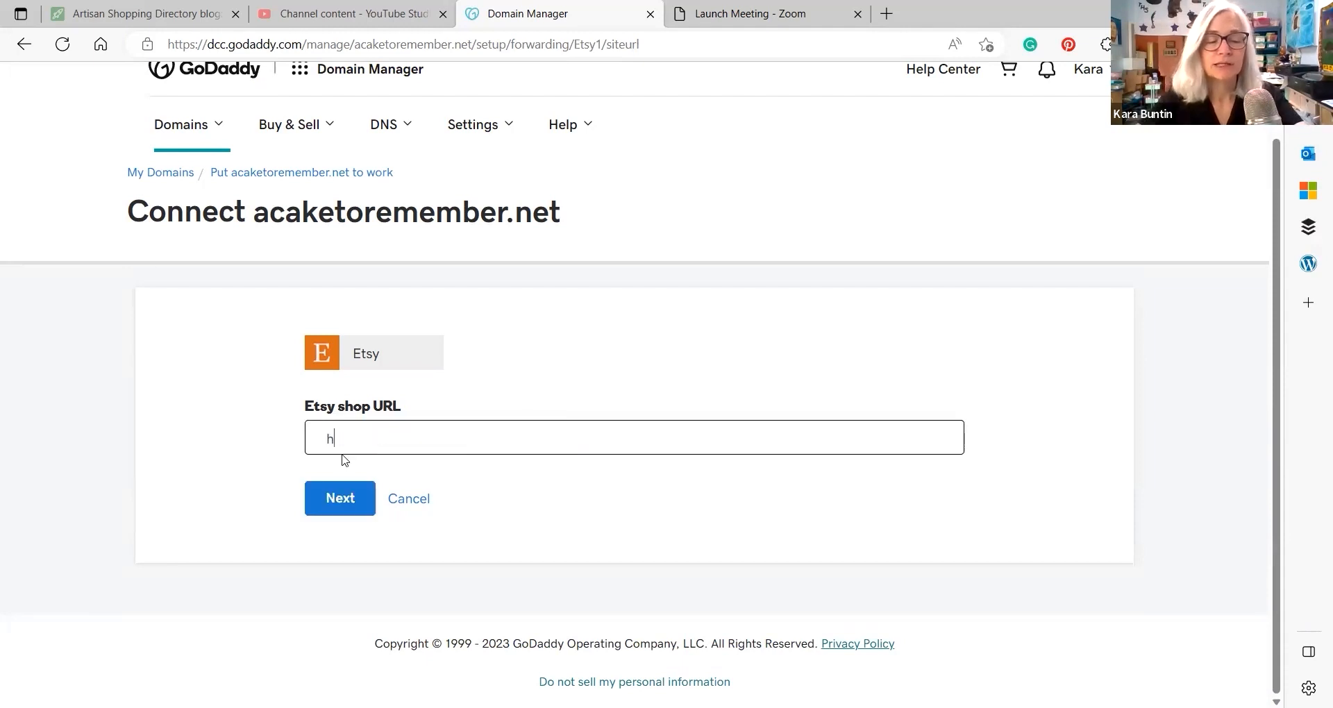
pyautogui.write('ttps://')
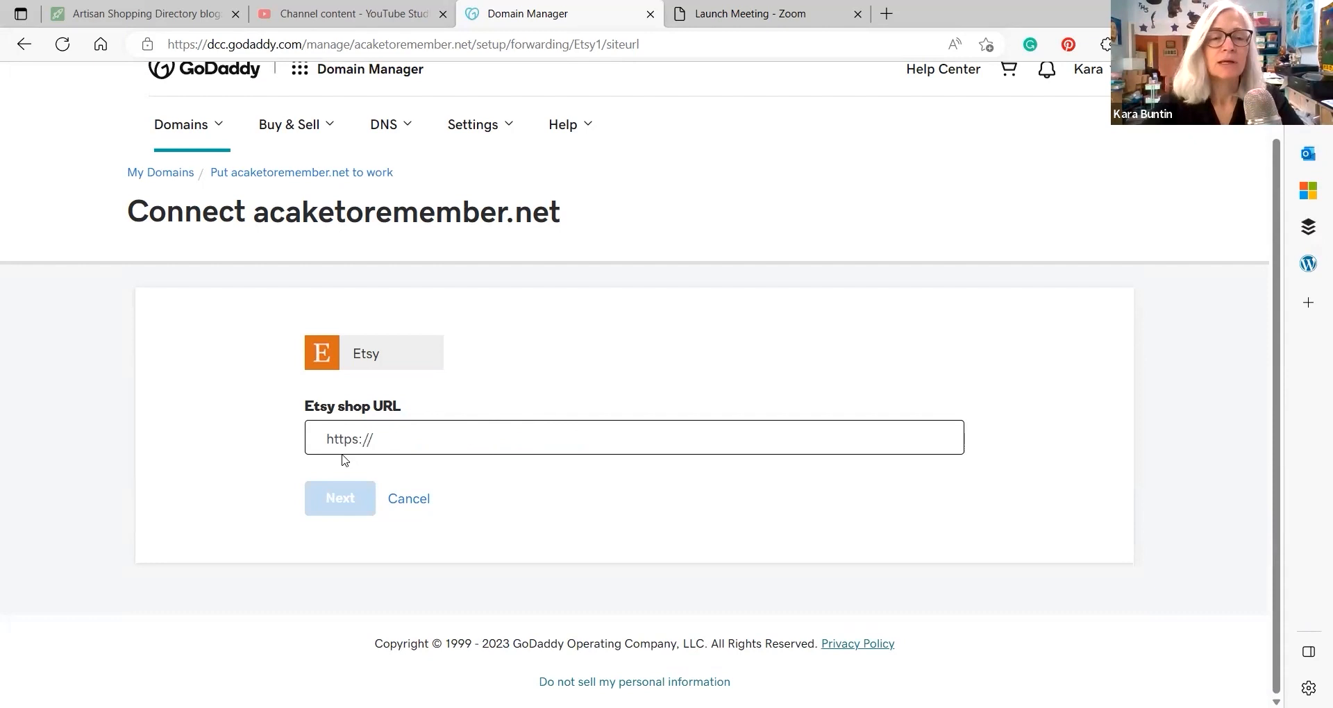
pyautogui.write('etsy.com/')
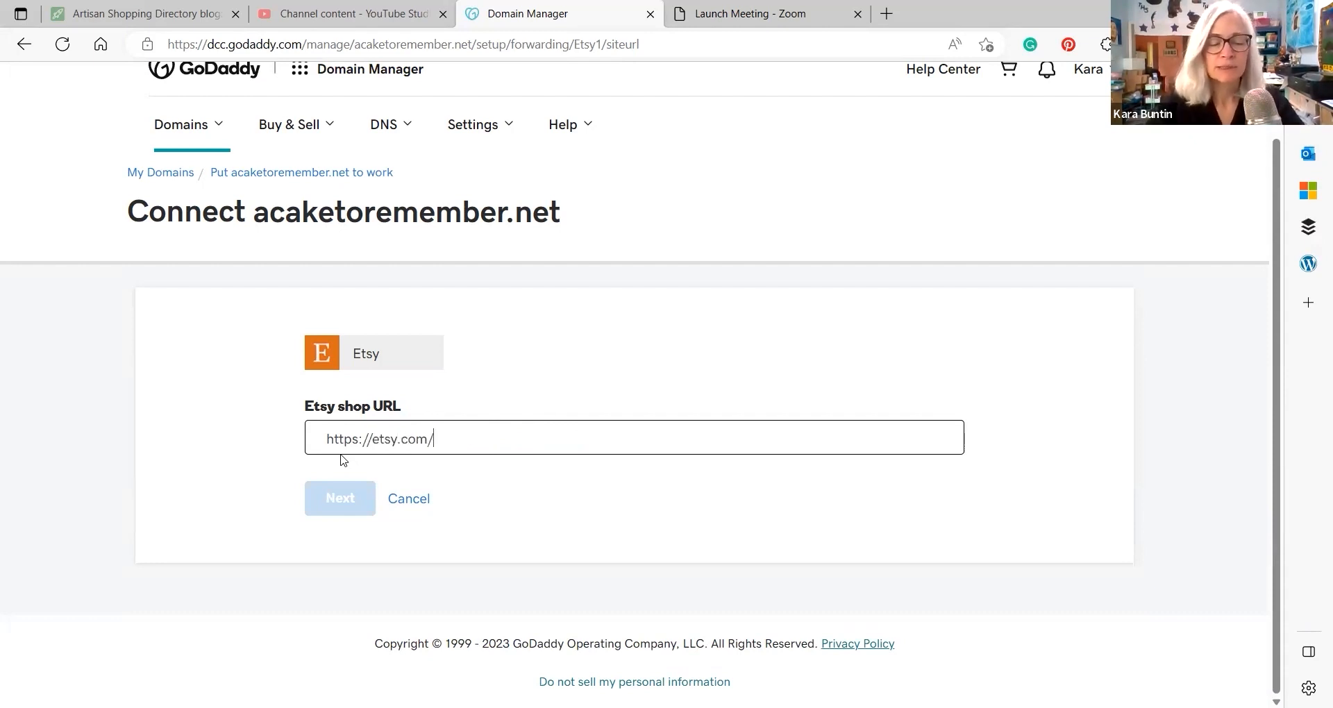
pyautogui.write('shop/a')
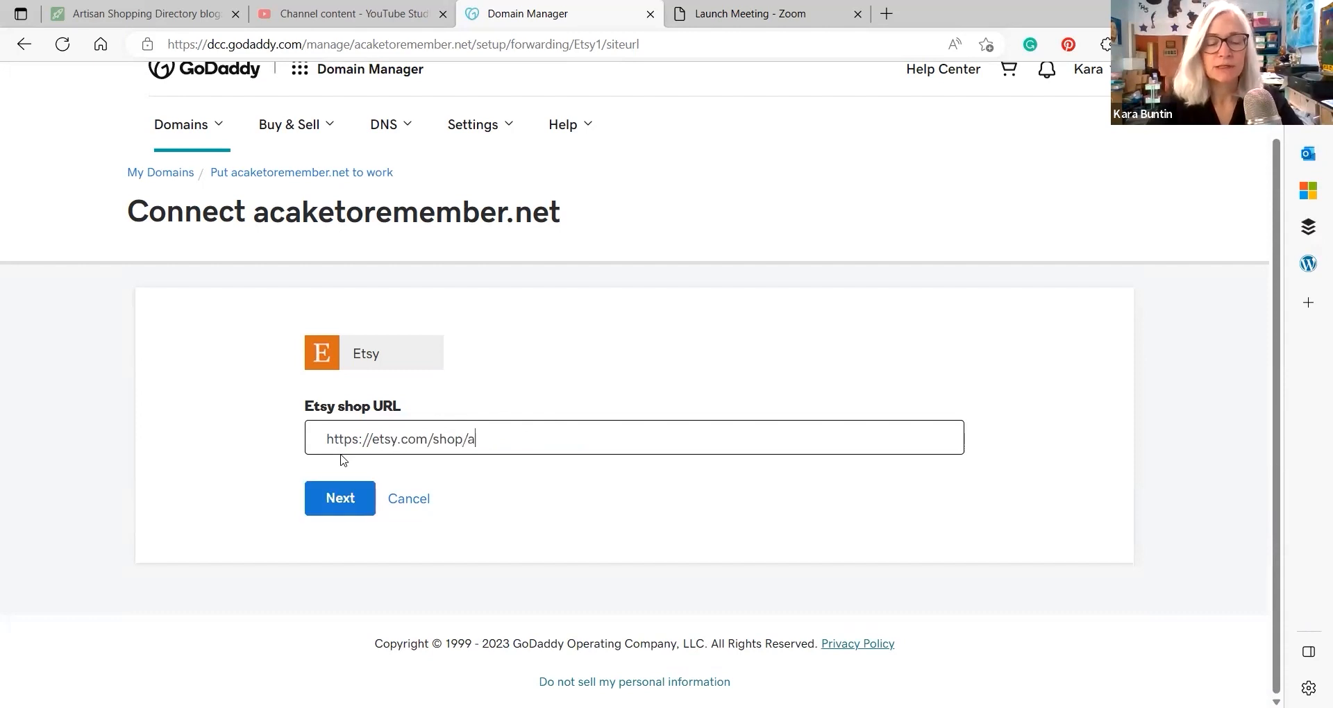
pyautogui.write('caketoremember')
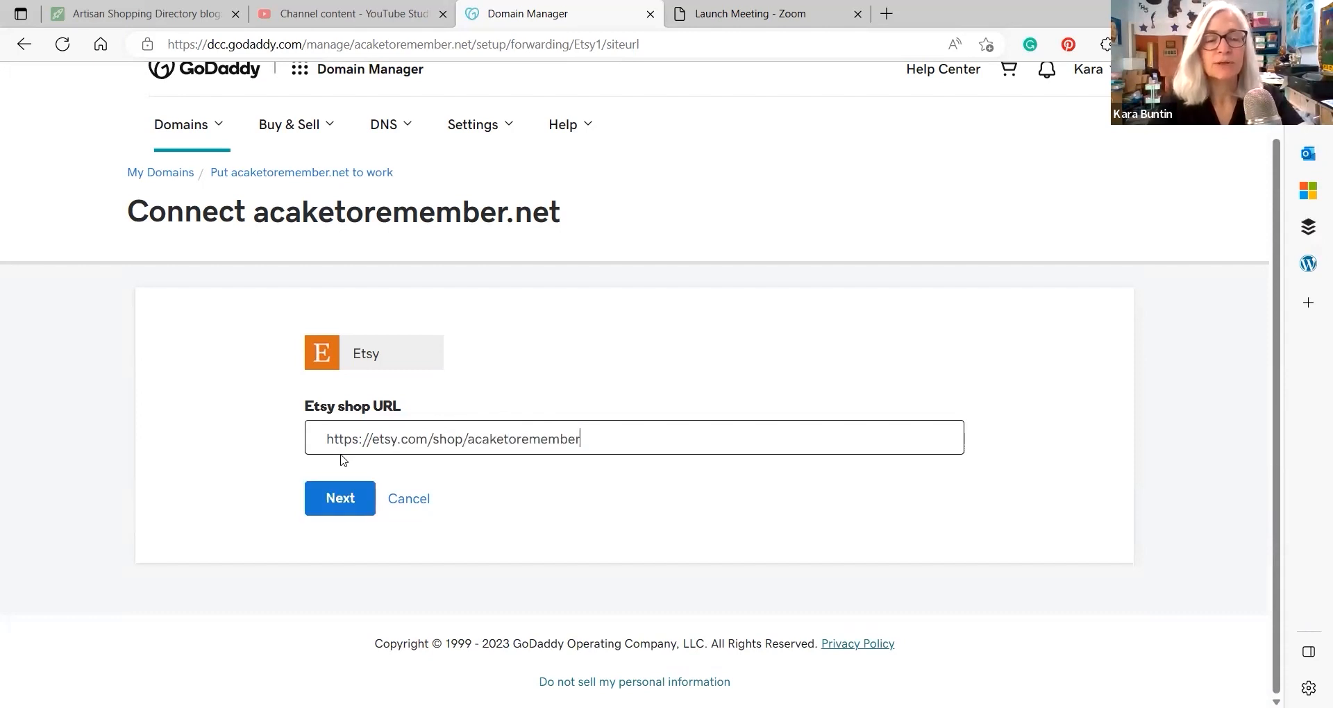
pyautogui.click(340, 500)
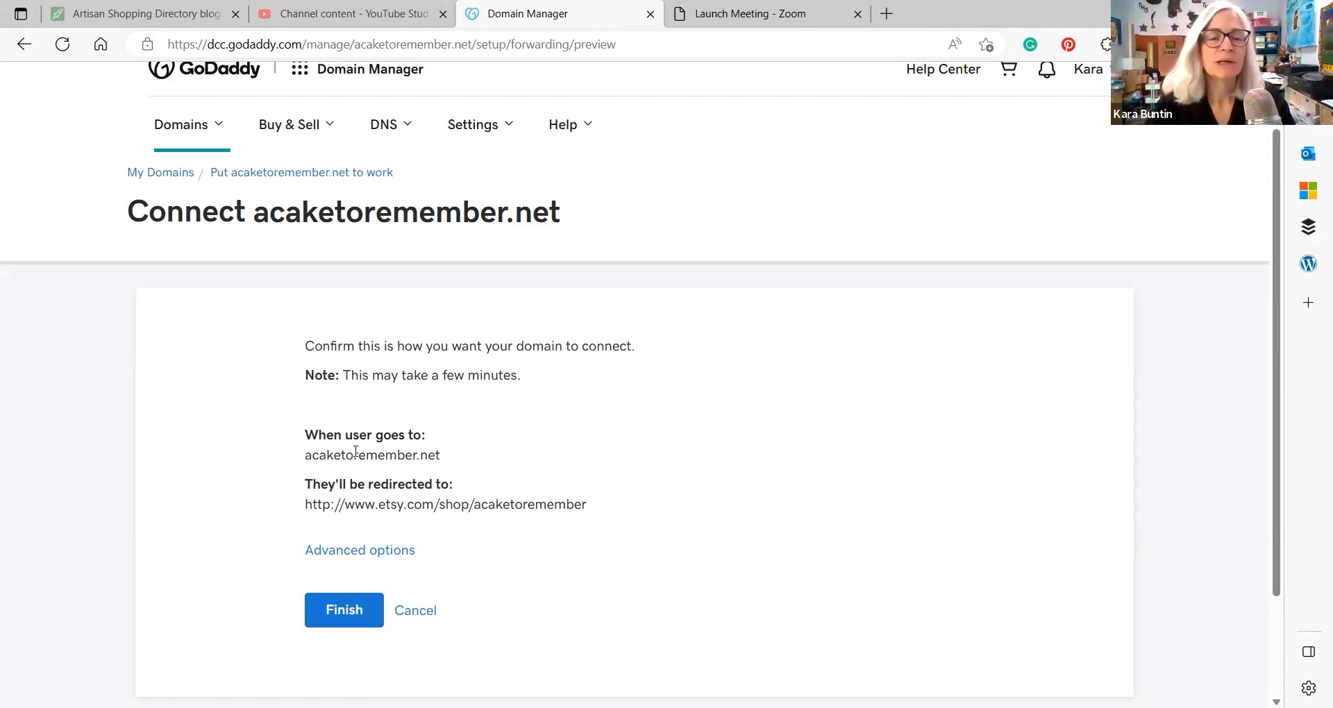
# Review the advanced redirect options, keep Permanent (301) with Forward only, and finish connecting the domain.
pyautogui.moveTo(305, 456); pyautogui.dragTo(488, 461)
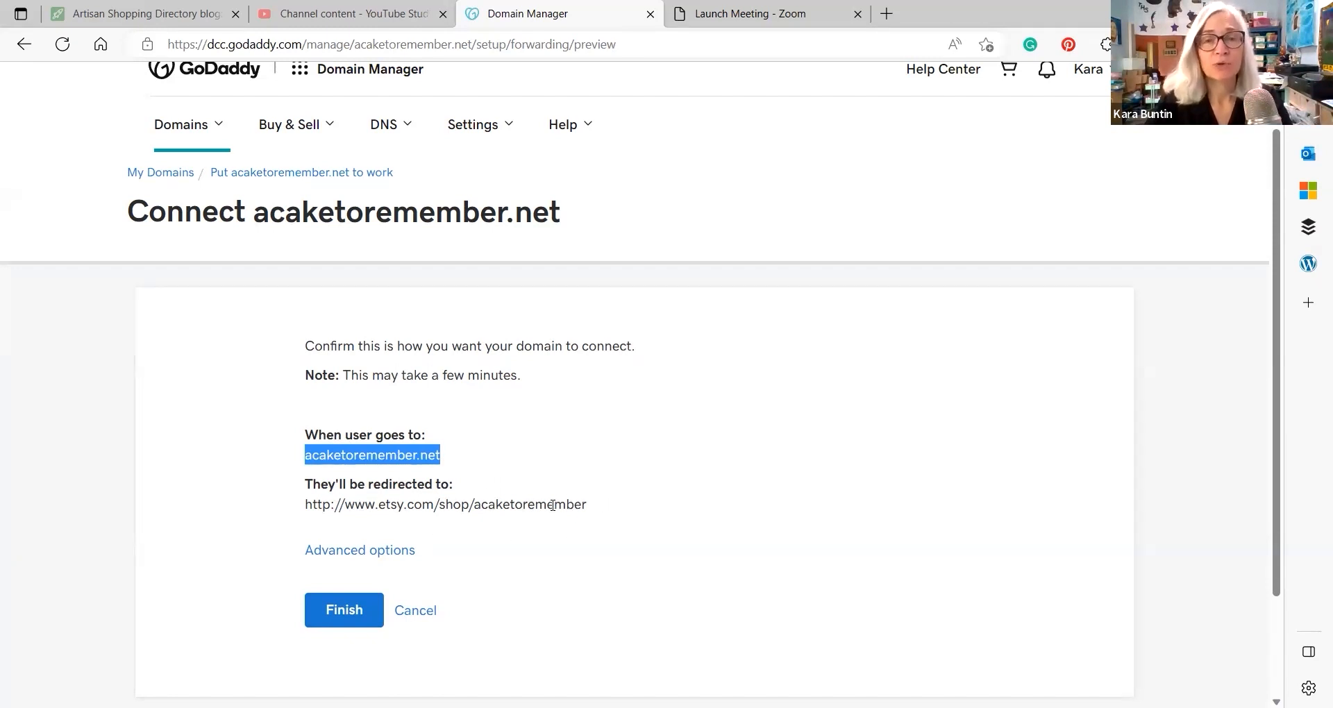
pyautogui.click(366, 553)
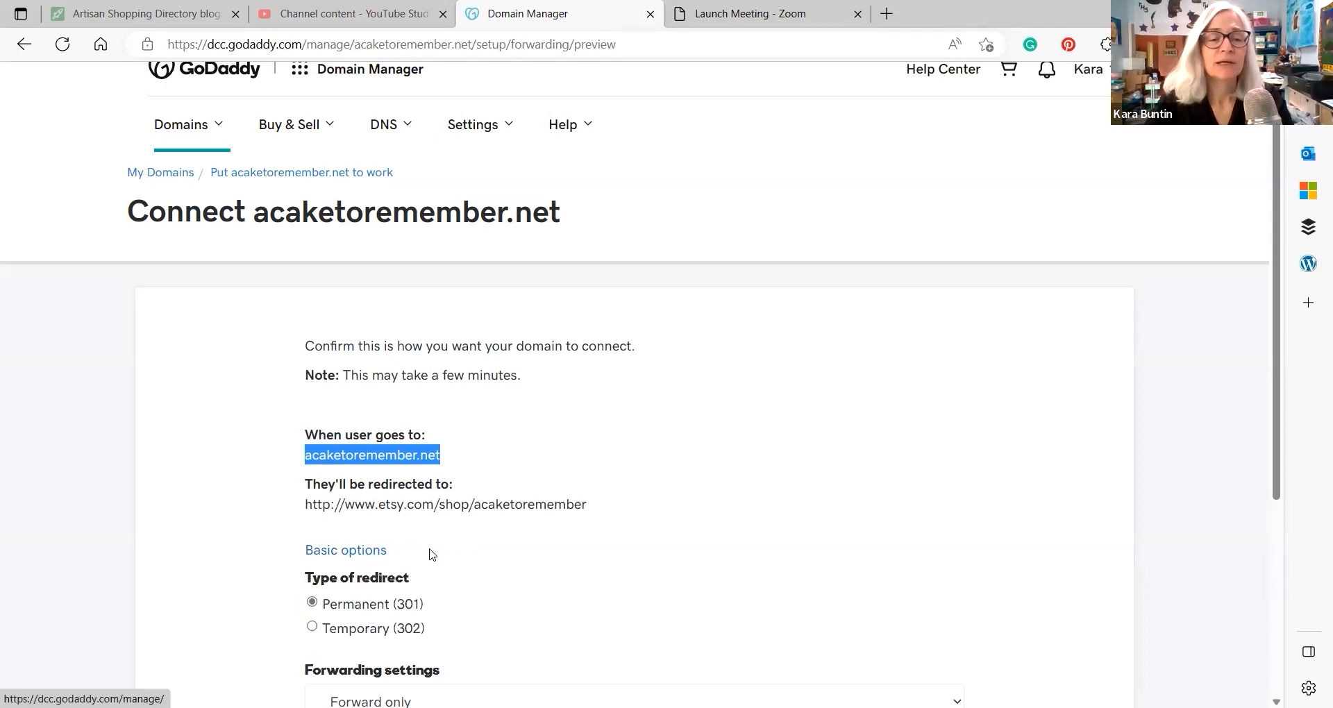
pyautogui.scroll(-4, 597, 479)
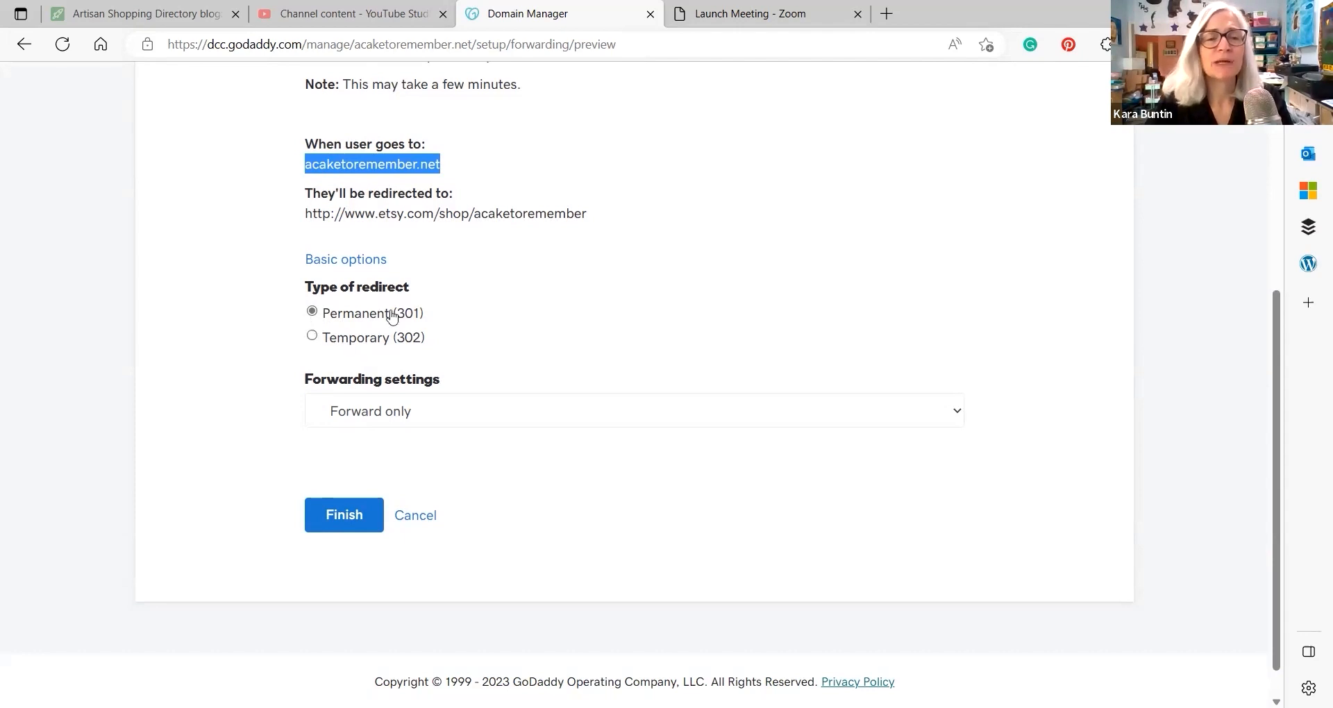
pyautogui.click(405, 414)
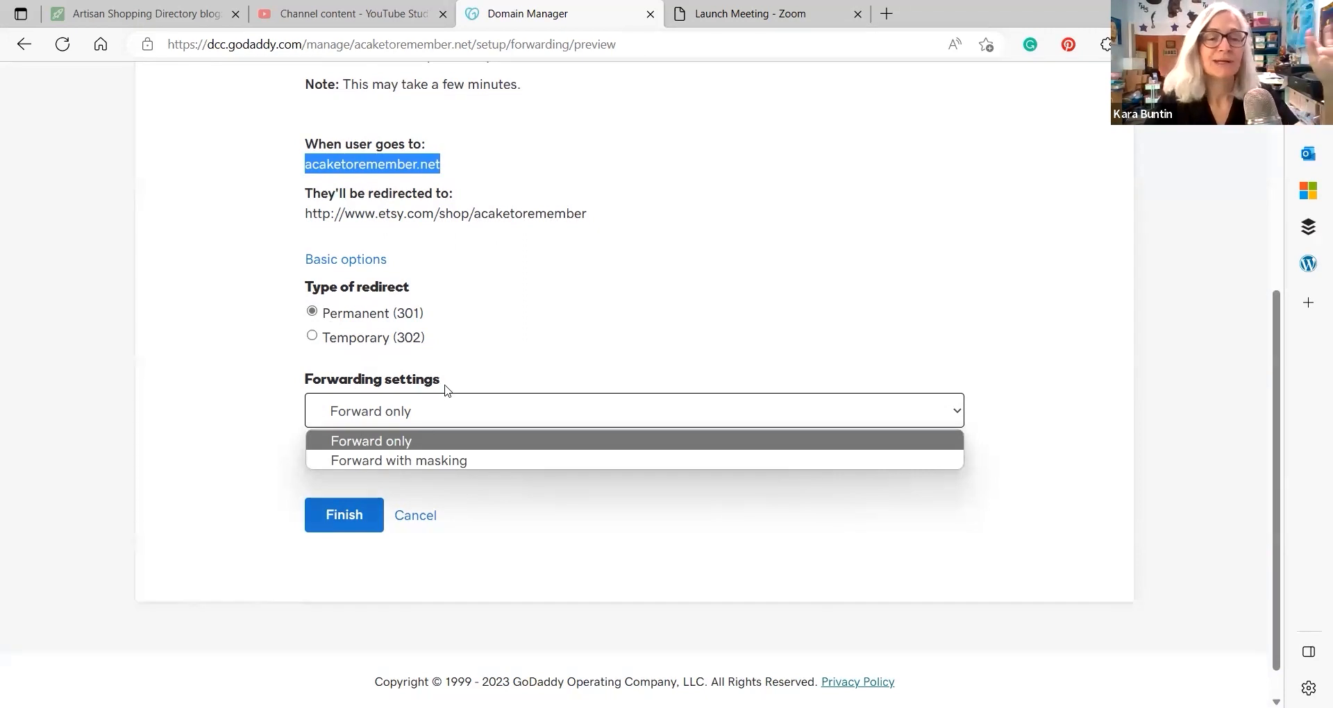
pyautogui.click(415, 431)
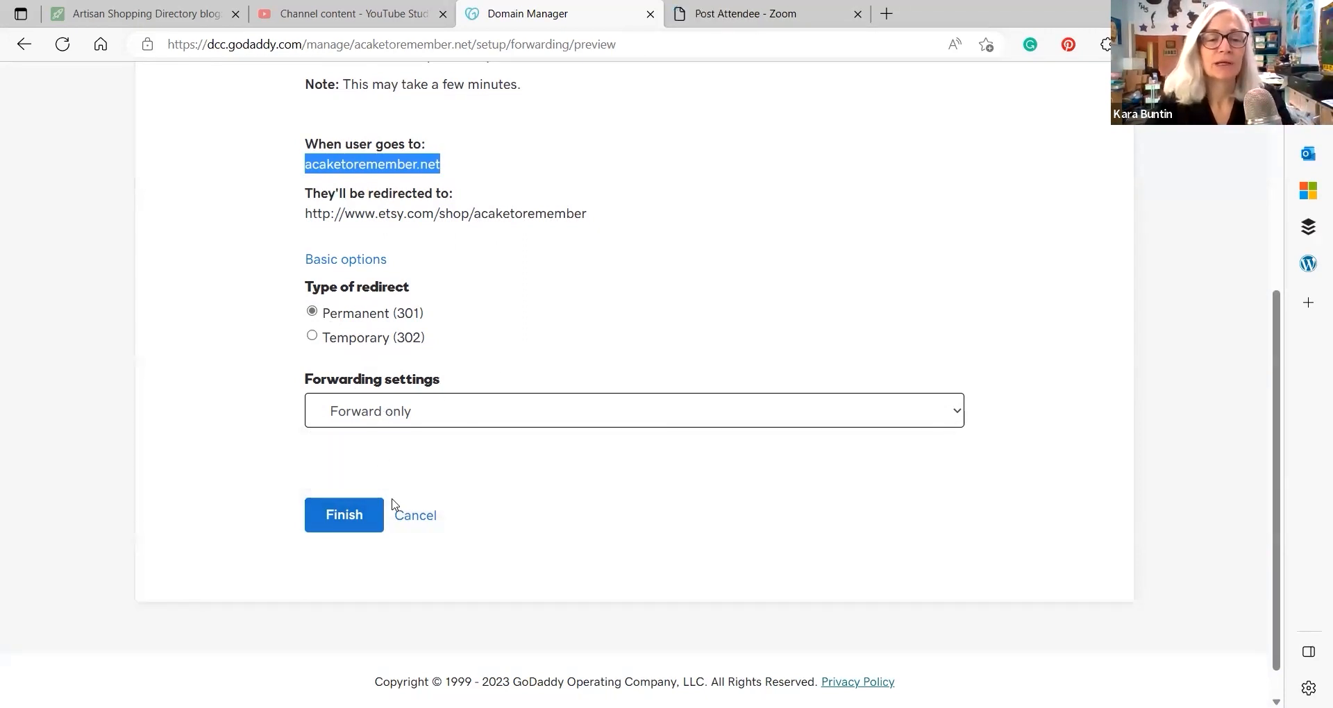
pyautogui.click(347, 526)
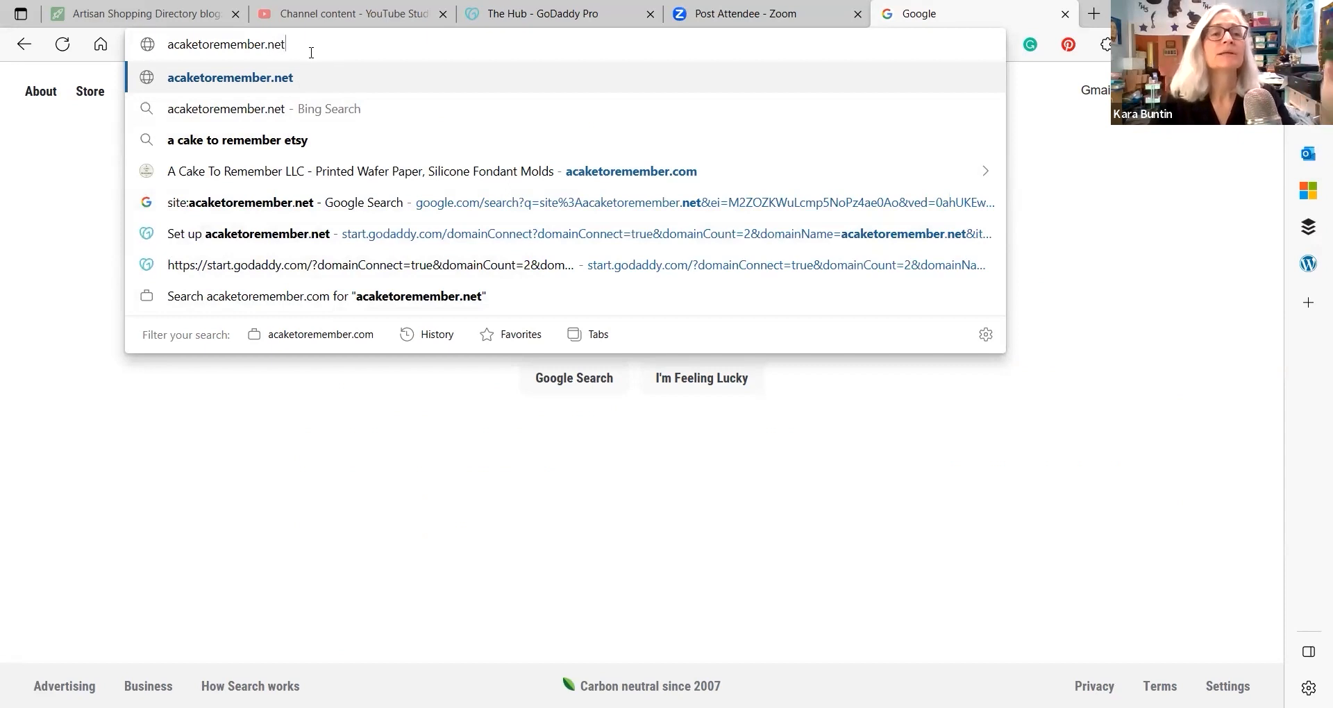
# Load acaketoremember.net to test the redirect, check the resulting page address, and close the test tab.
pyautogui.press('Return')
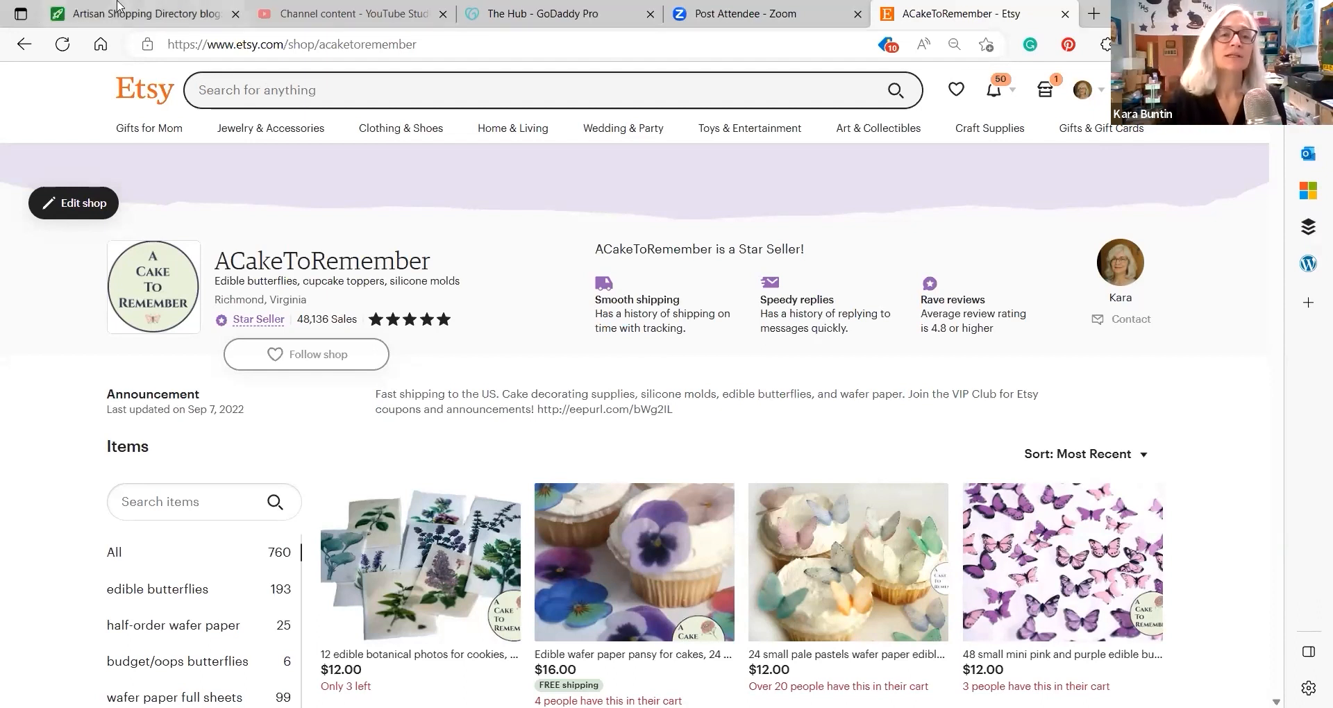
pyautogui.moveTo(436, 45); pyautogui.dragTo(158, 40)
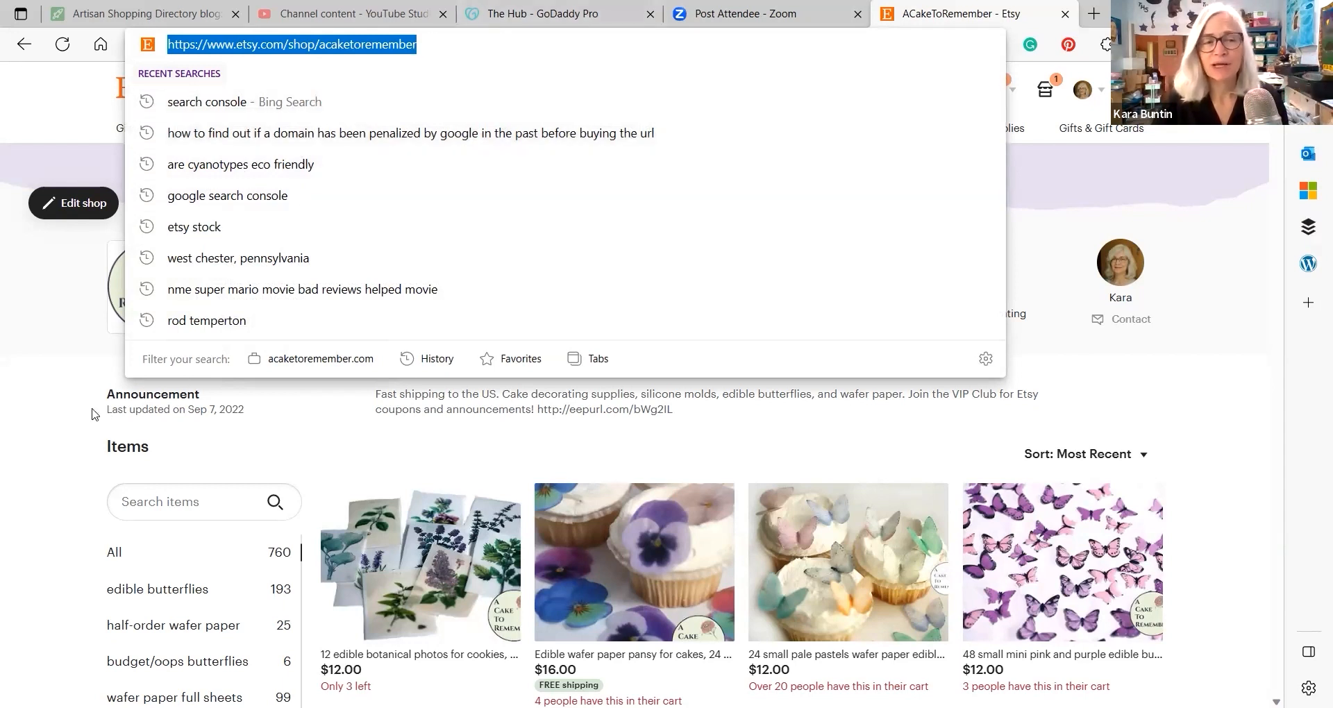
pyautogui.click(59, 416)
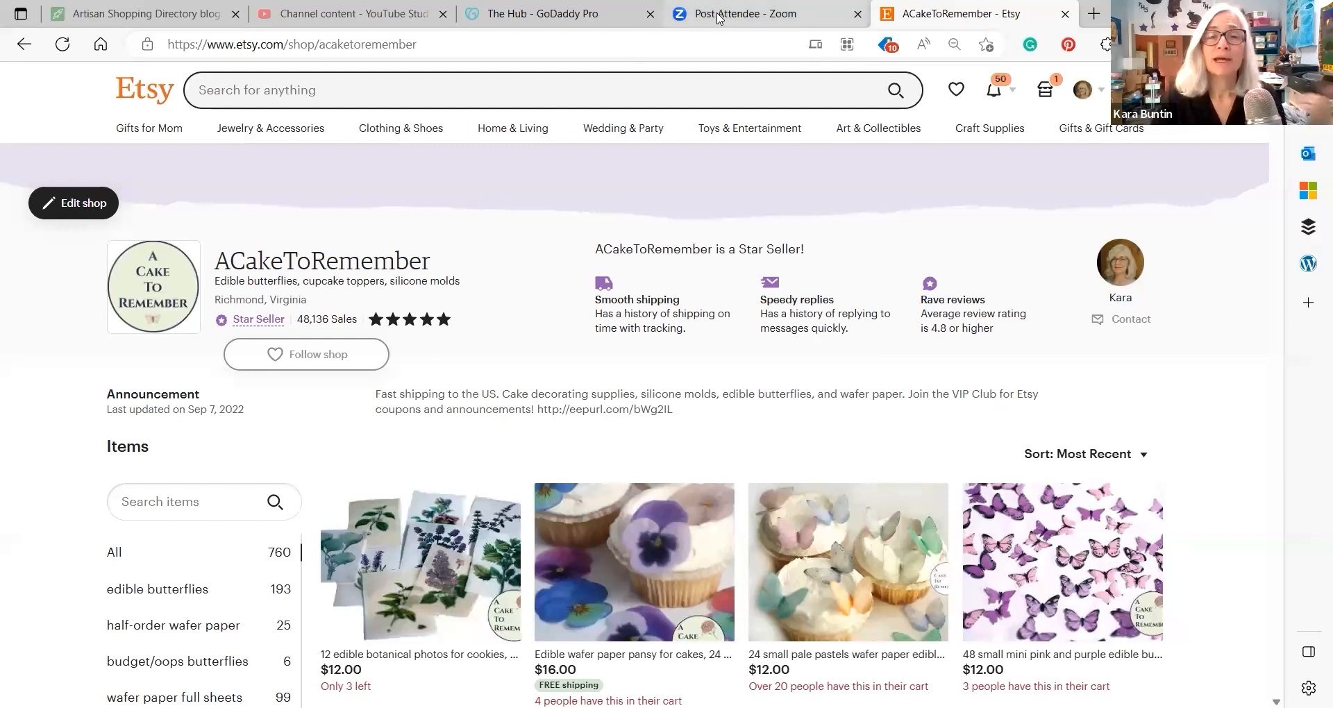
pyautogui.click(1062, 15)
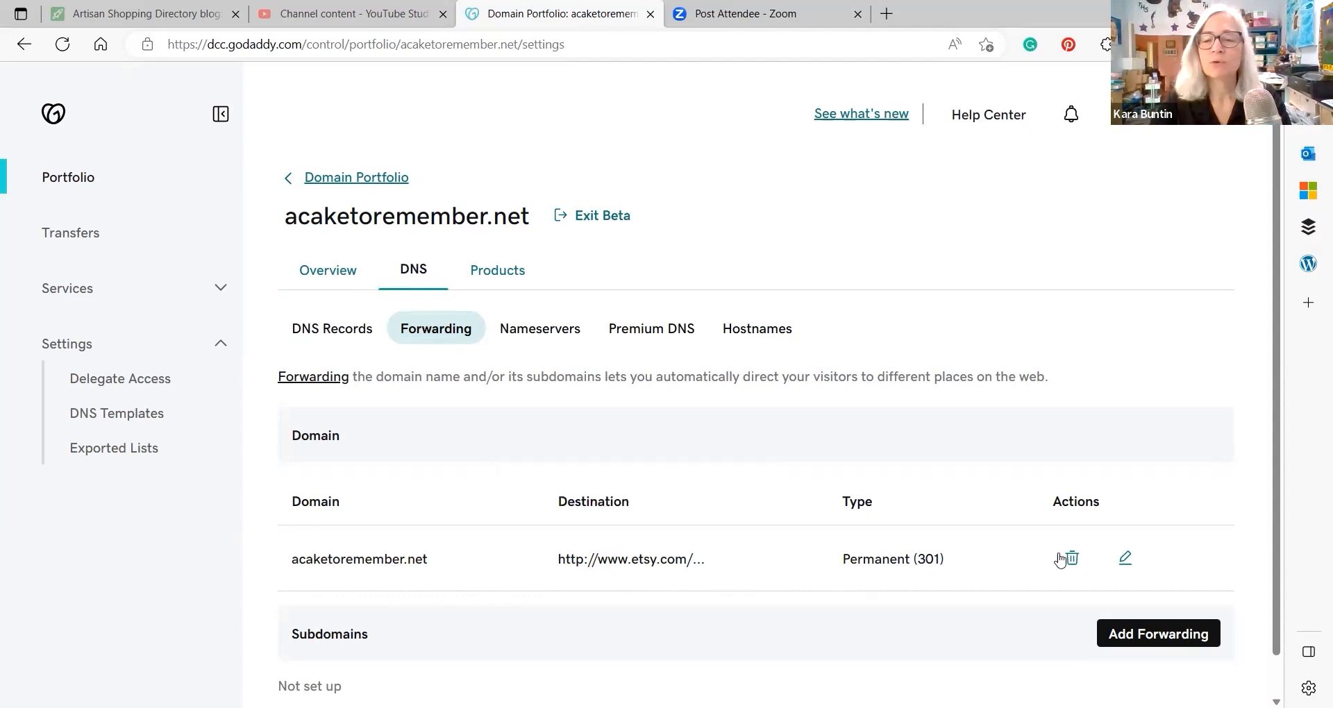
pyautogui.click(1124, 559)
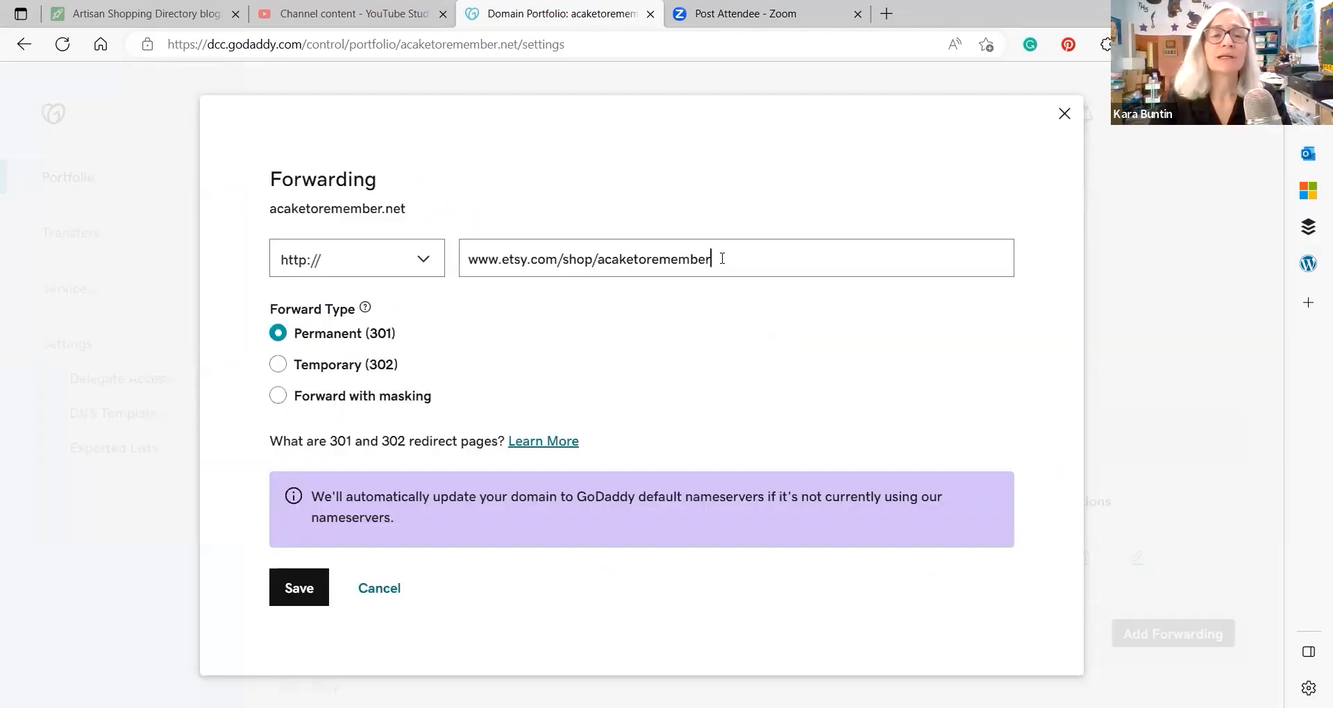
pyautogui.moveTo(710, 260); pyautogui.dragTo(434, 267)
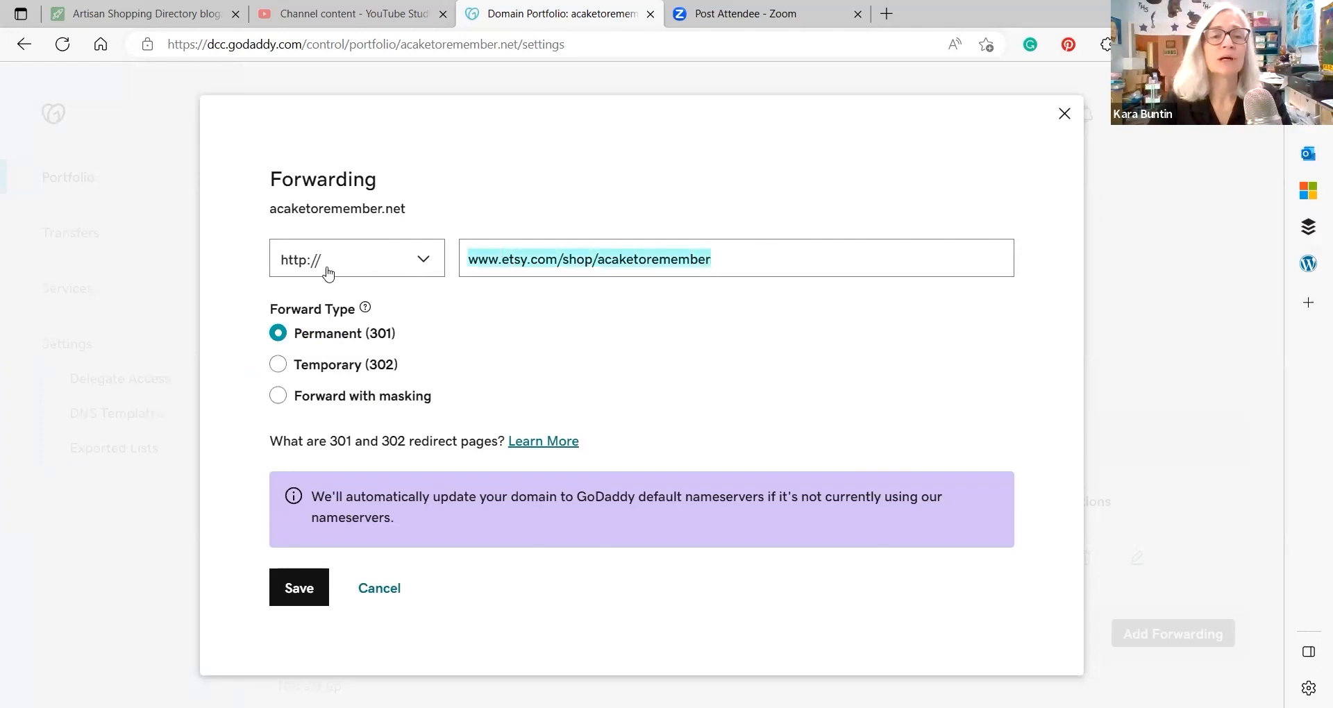
pyautogui.click(416, 258)
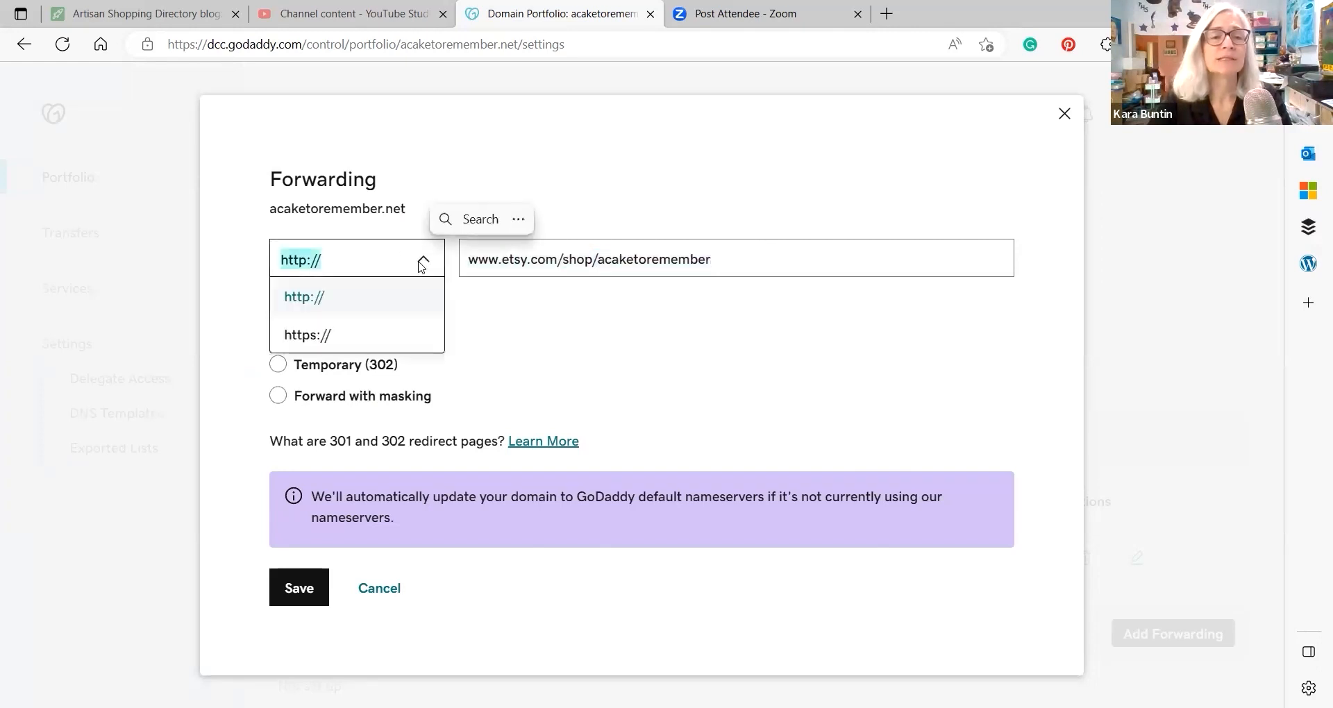
pyautogui.click(299, 337)
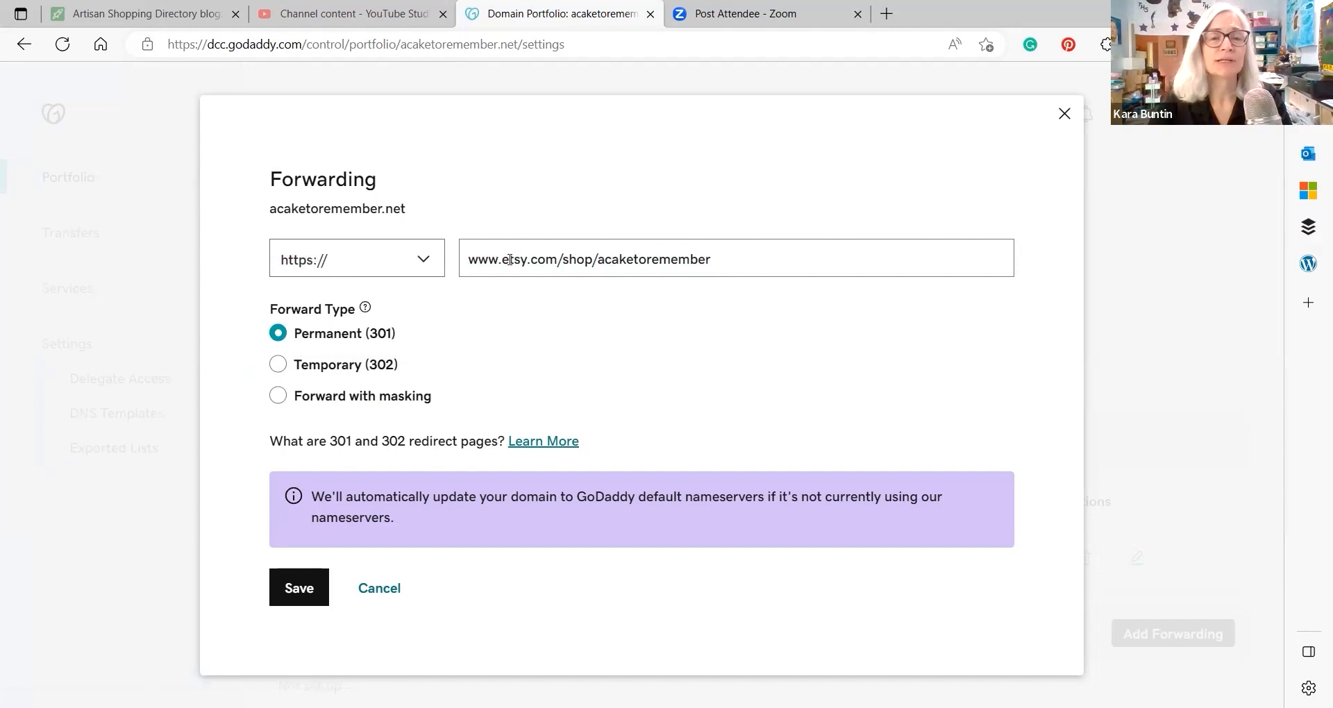
# Replace the forwarding destination address with acaketoremember.com and save the change.
pyautogui.moveTo(740, 260); pyautogui.dragTo(422, 264)
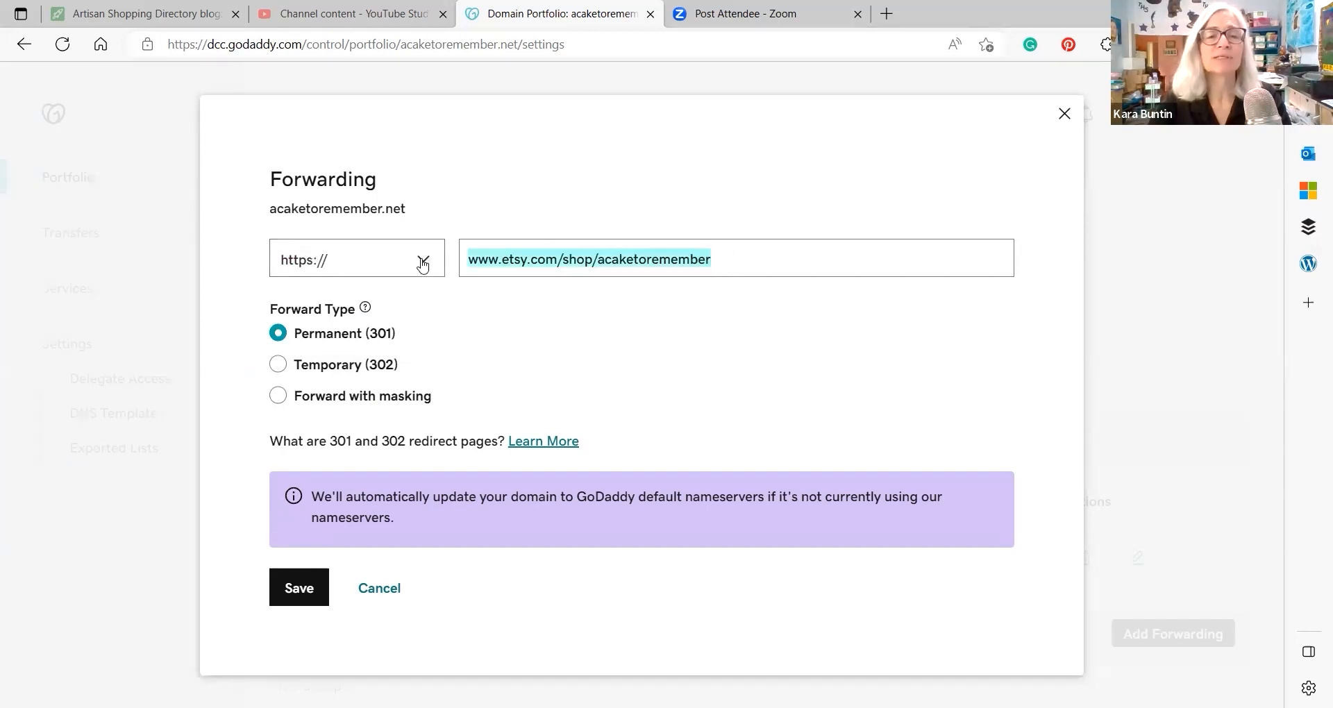
pyautogui.write('aca')
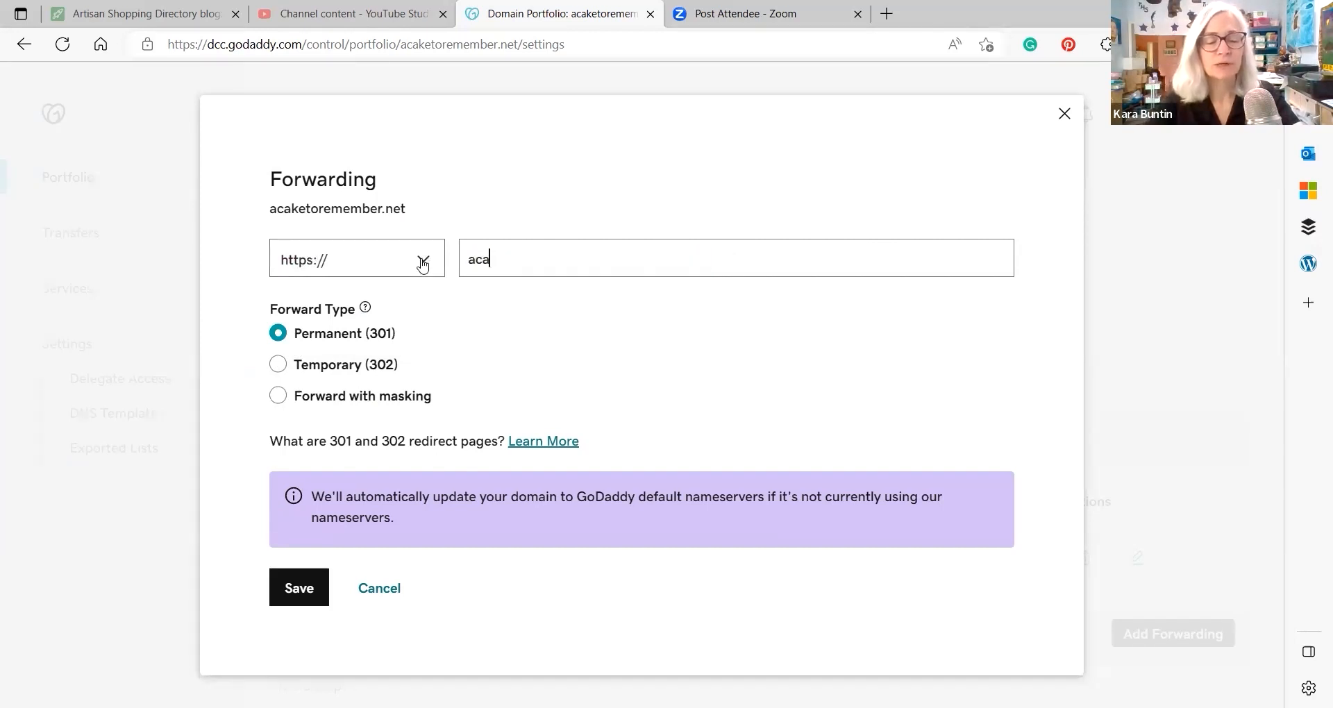
pyautogui.write('ketoremem')
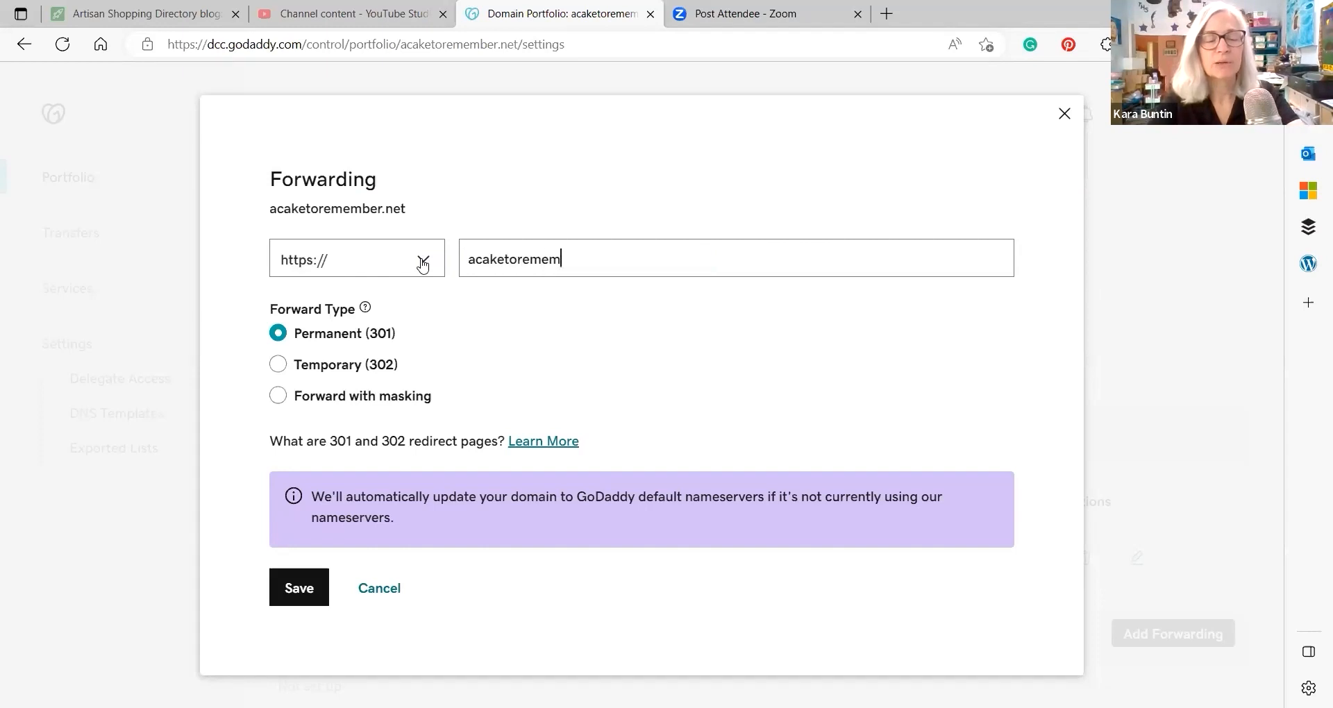
pyautogui.write('ber.com')
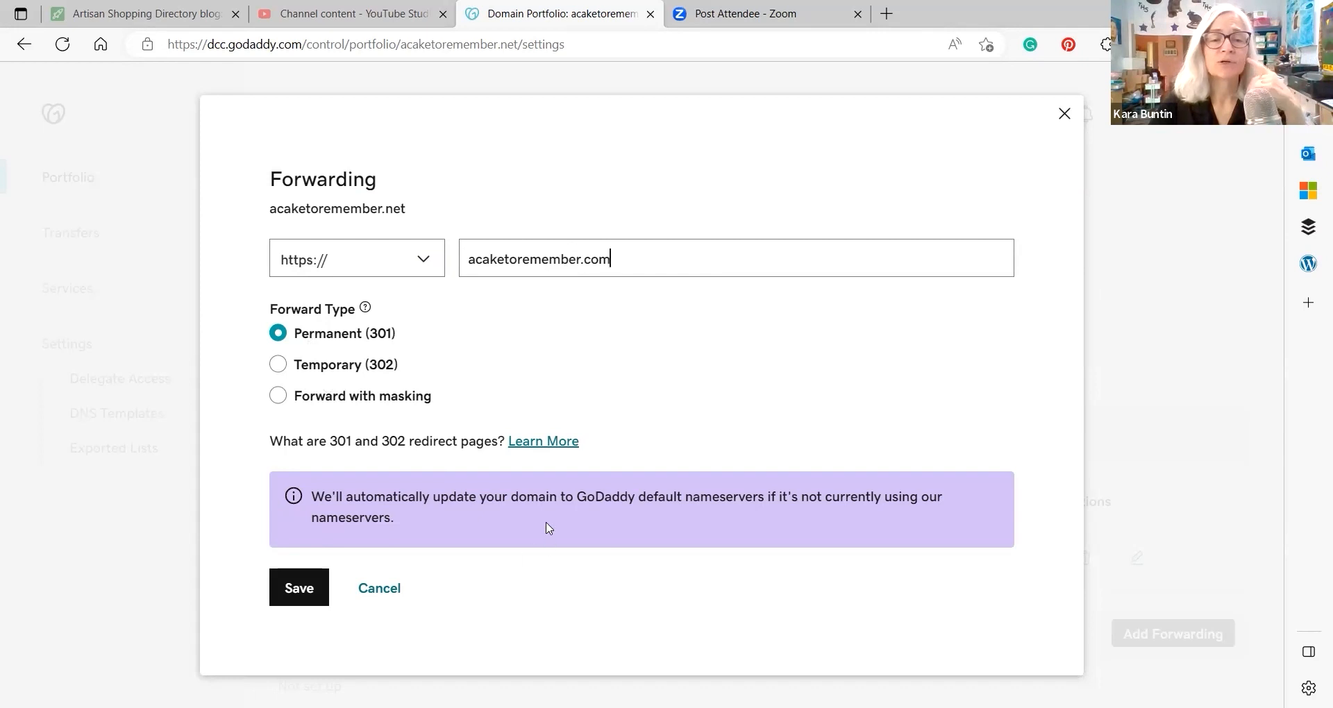
pyautogui.click(299, 592)
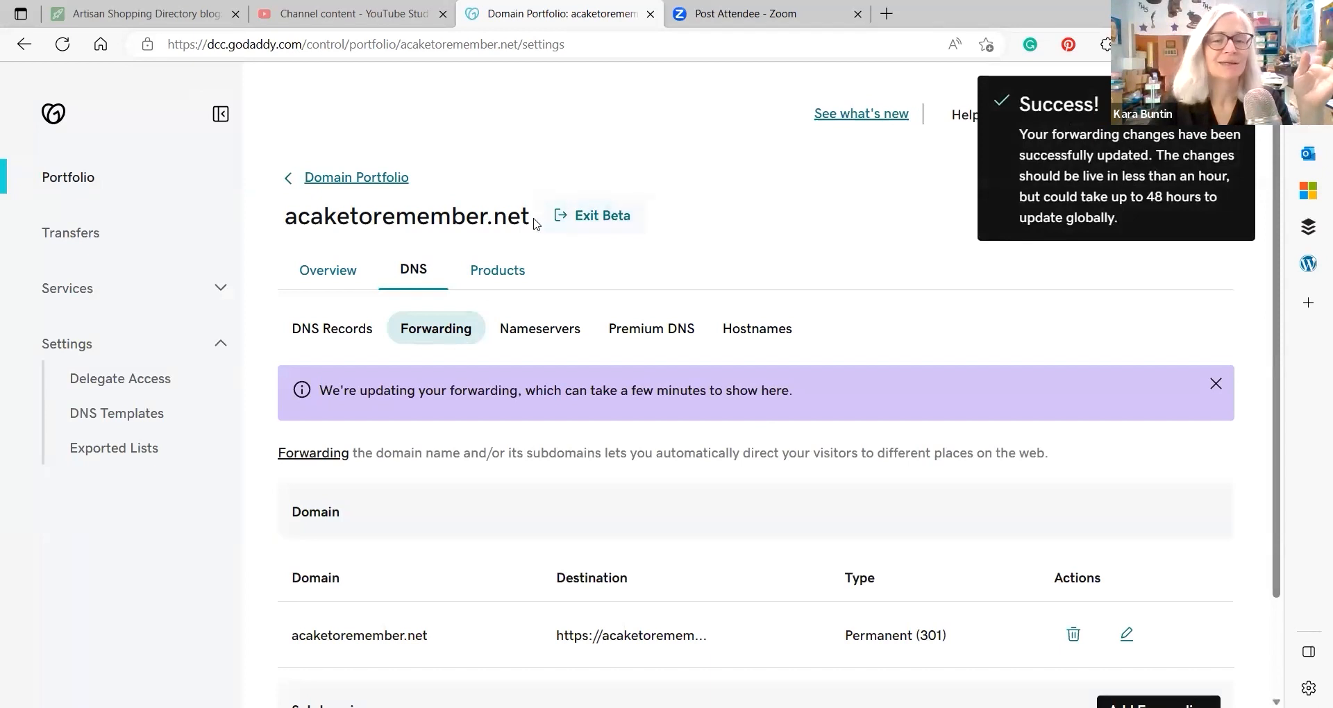
# Test the updated redirect by loading acaketoremember.net in an InPrivate browser window.
pyautogui.click(650, 636)
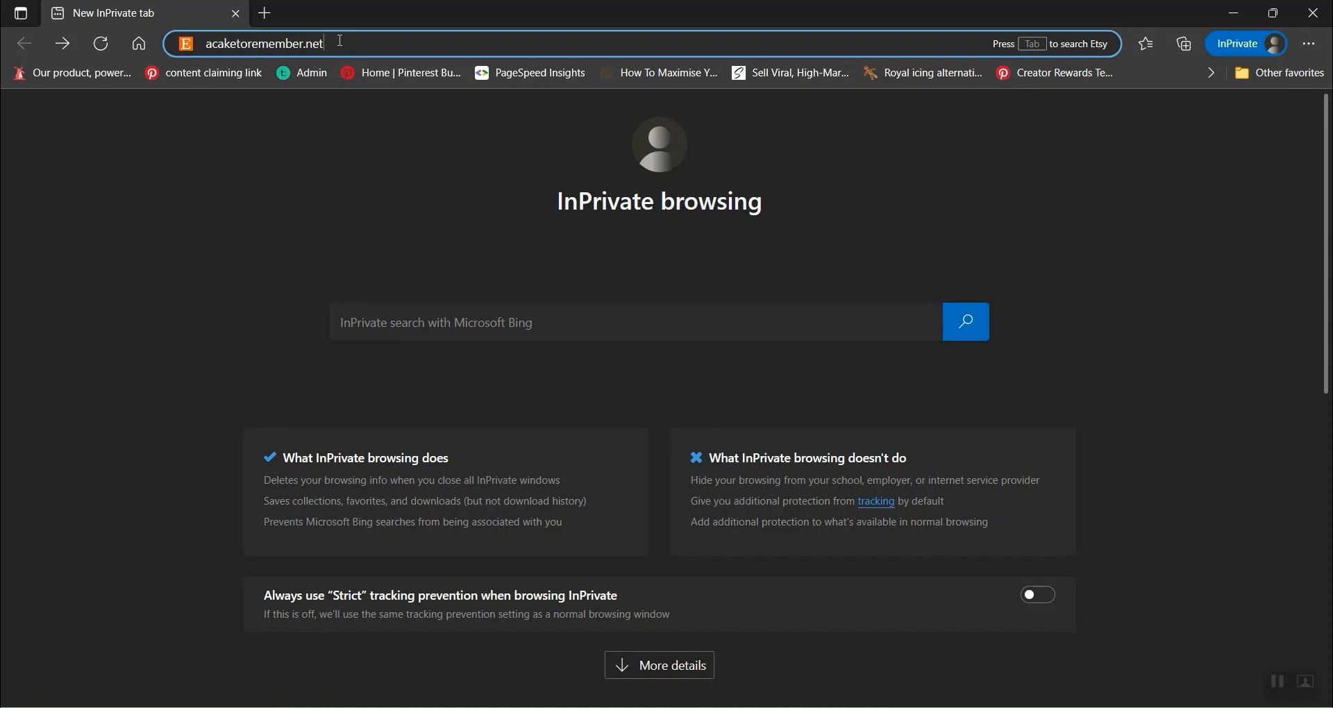
pyautogui.press('Return')
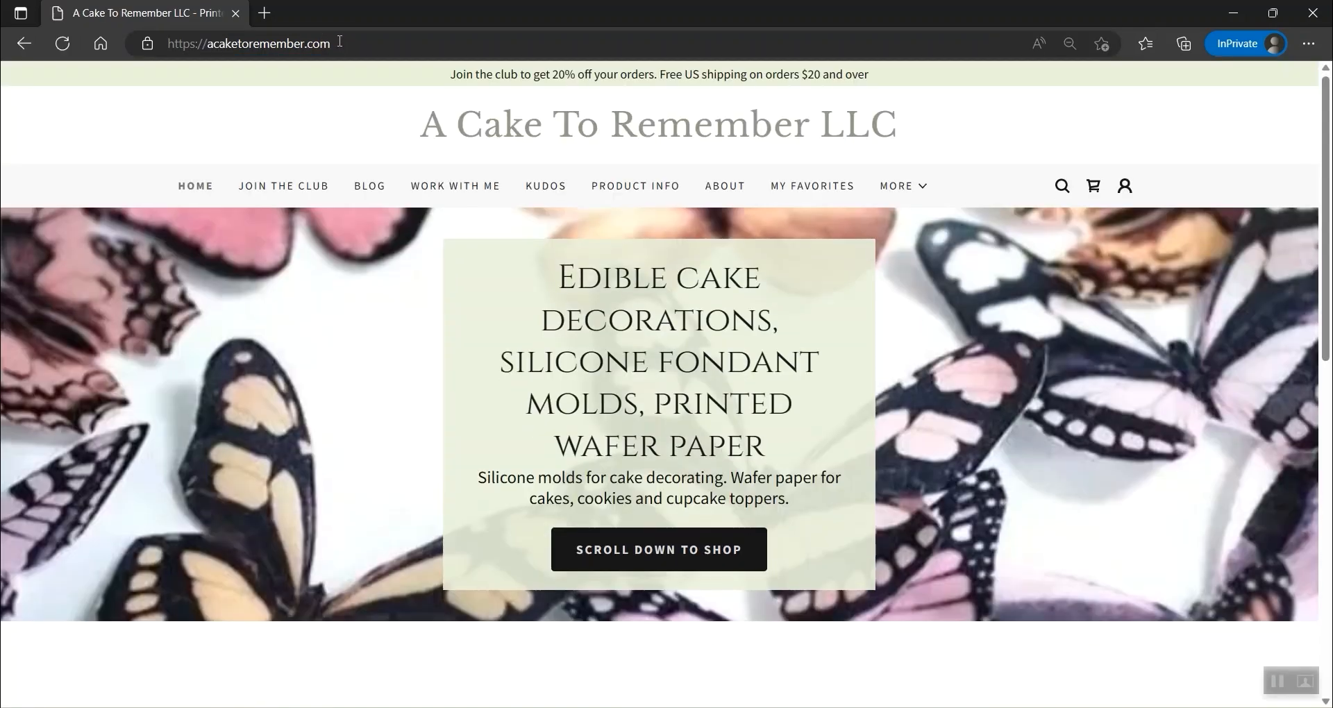